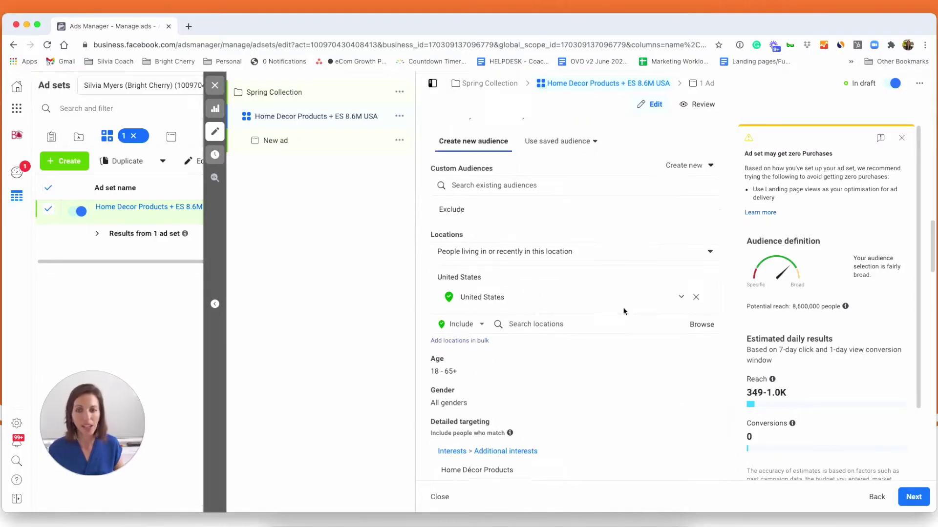
pyautogui.scroll(-2, 624, 311)
# Review the Home Decor ad set's detailed targeting, including its 'and must also match' condition.
pyautogui.moveTo(502, 360)
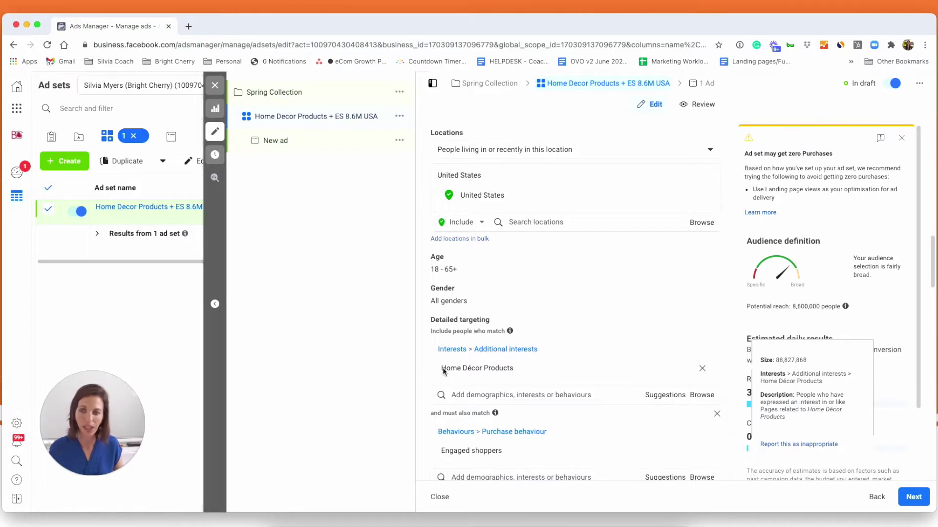
pyautogui.moveTo(464, 374)
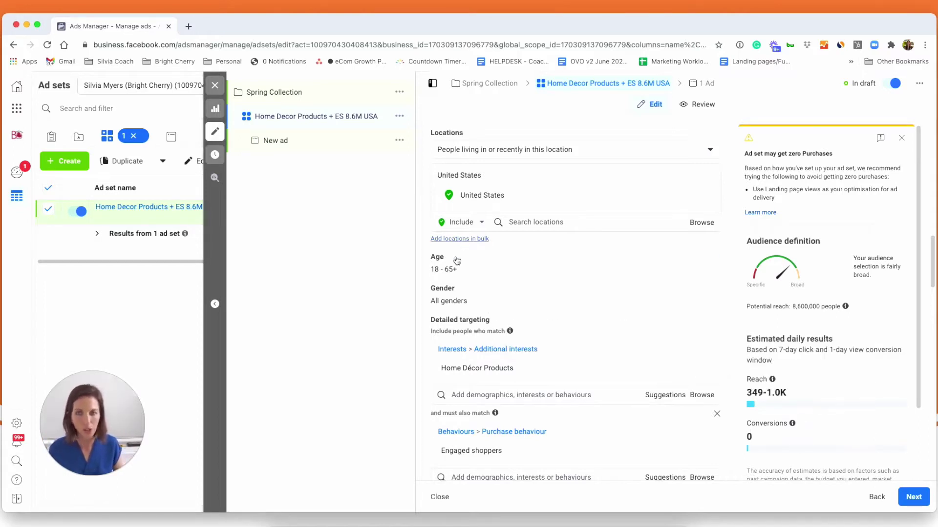
pyautogui.scroll(3, 495, 277)
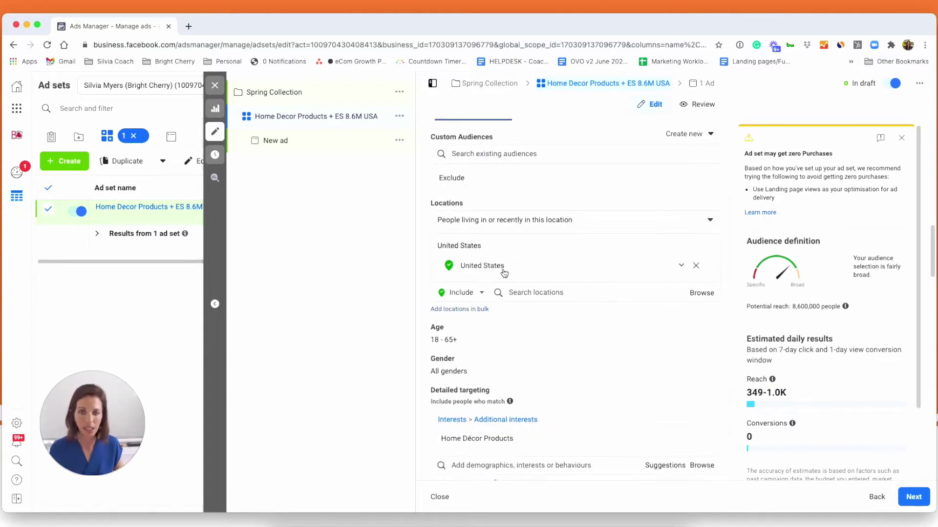
pyautogui.scroll(3, 498, 271)
pyautogui.scroll(-3, 503, 354)
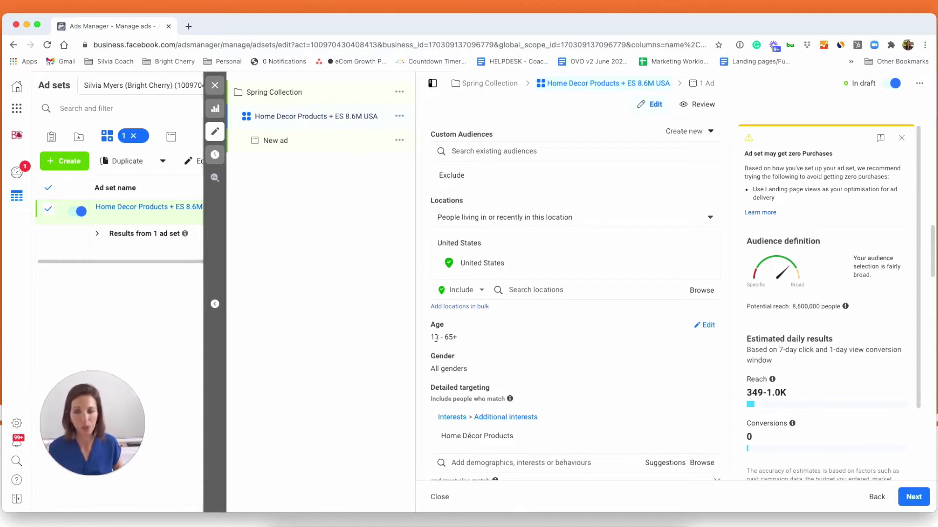
pyautogui.scroll(-5, 521, 364)
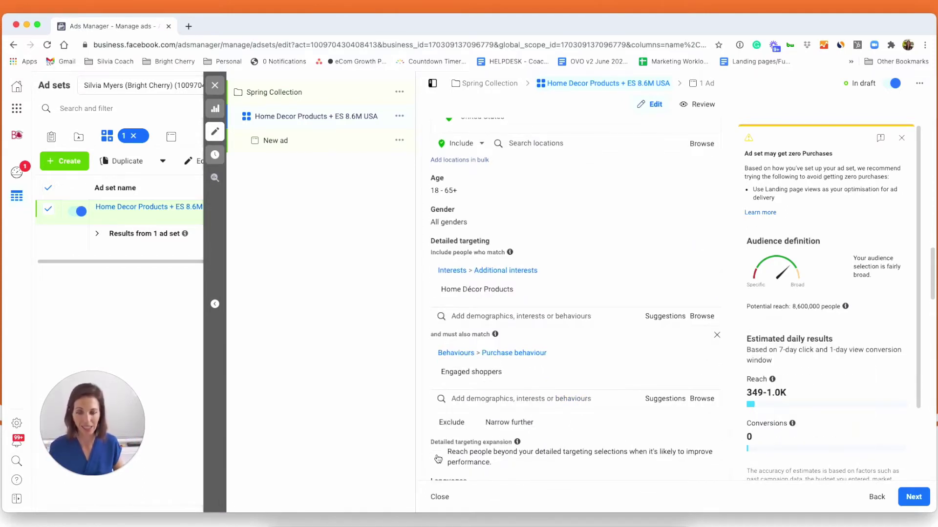
pyautogui.moveTo(551, 286)
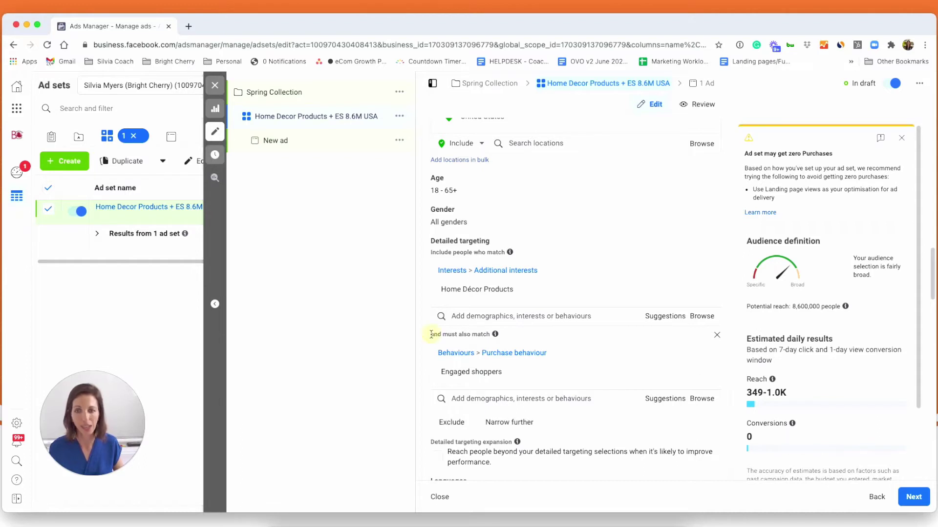
pyautogui.moveTo(430, 335); pyautogui.dragTo(494, 336)
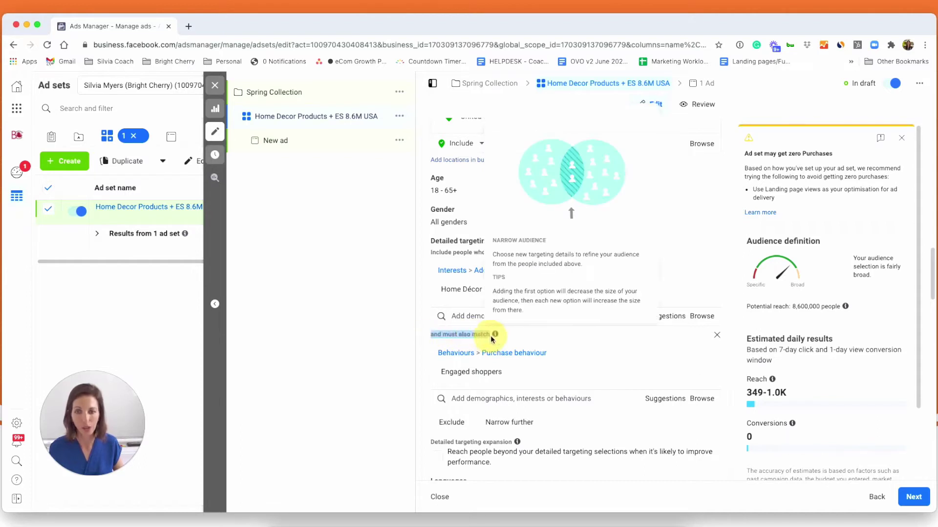
pyautogui.click(522, 340)
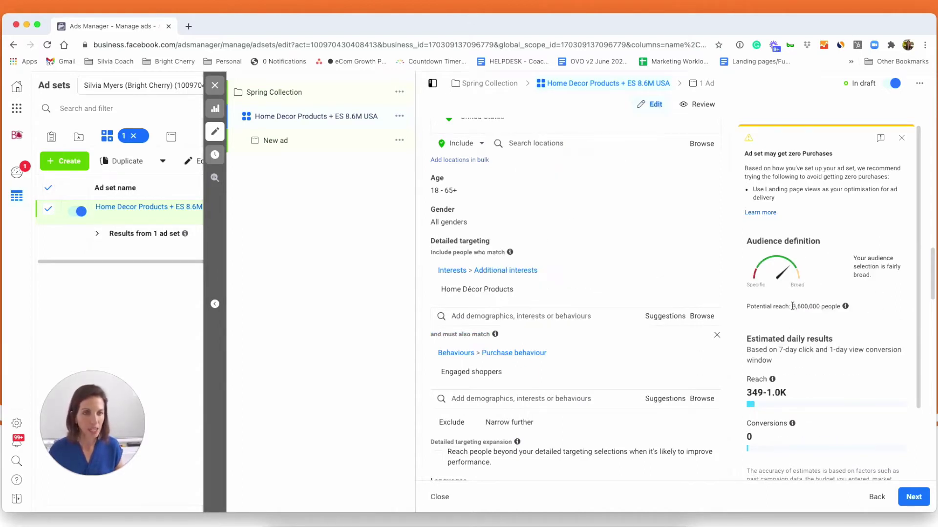
# Check the ad set's 8,600,000 potential reach figure.
pyautogui.moveTo(792, 307); pyautogui.dragTo(820, 307)
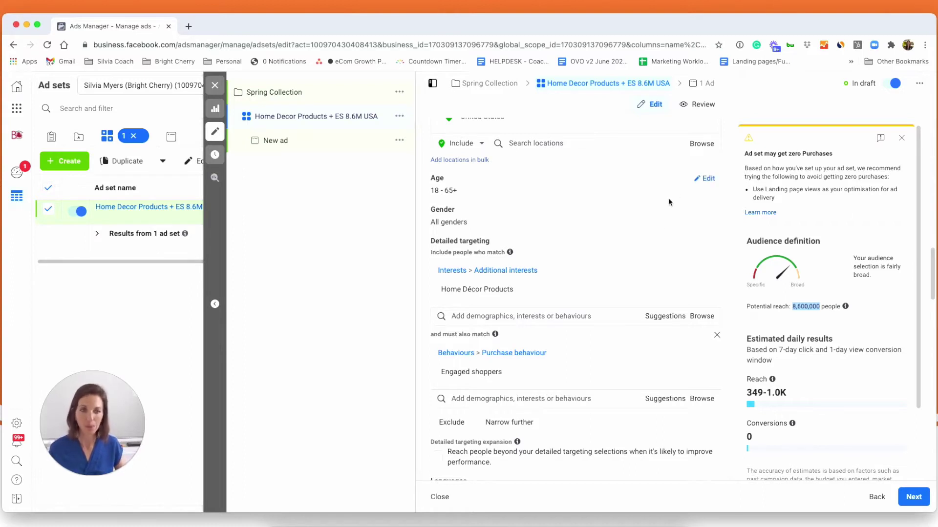
pyautogui.click(721, 251)
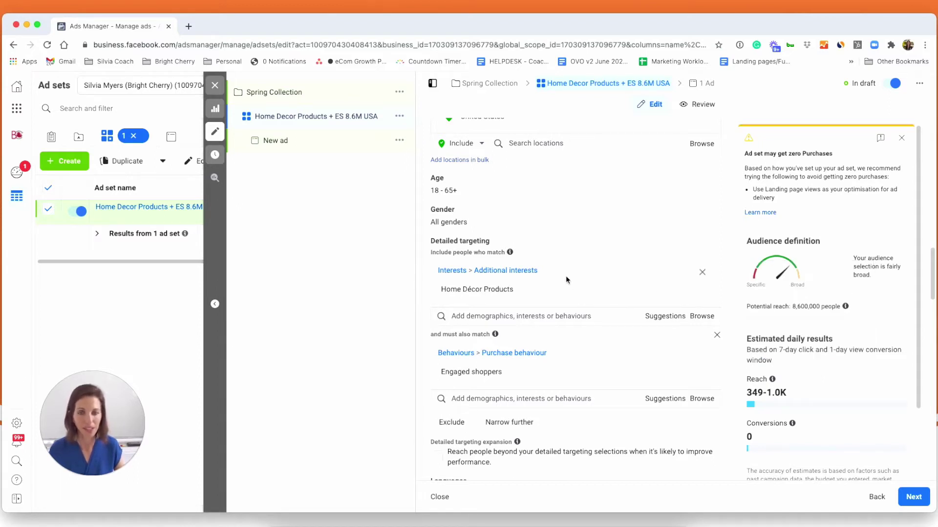
pyautogui.scroll(10, 564, 274)
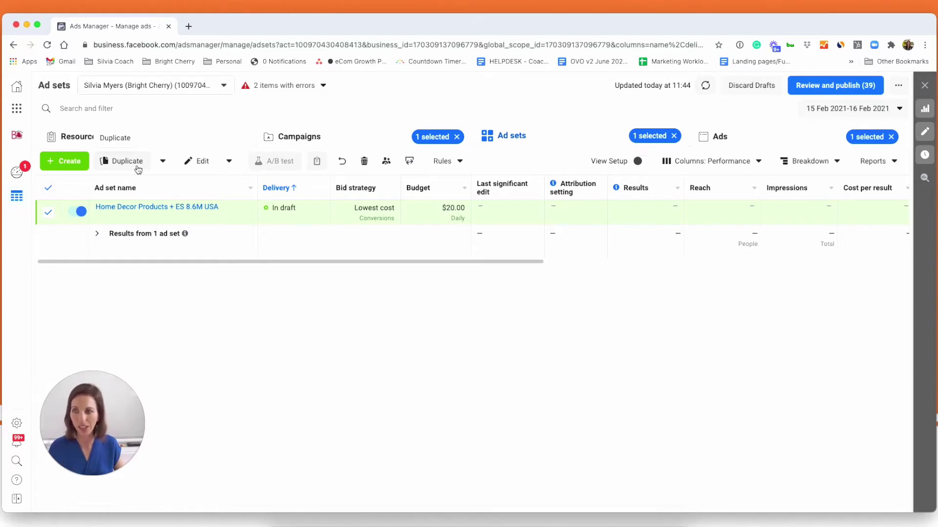
# Duplicate the Home Decor ad set into 3 copies within the original Spring Collection campaign.
pyautogui.click(134, 166)
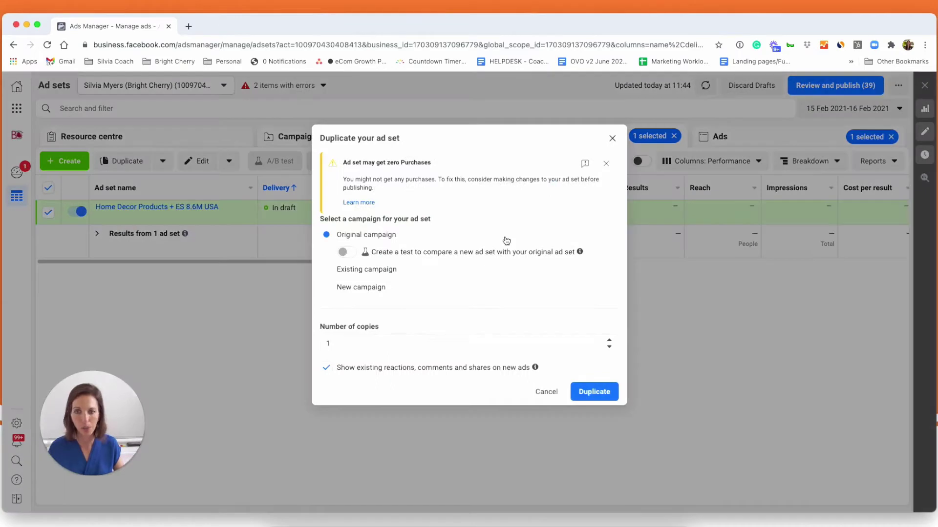
pyautogui.click(609, 341)
pyautogui.click(609, 340)
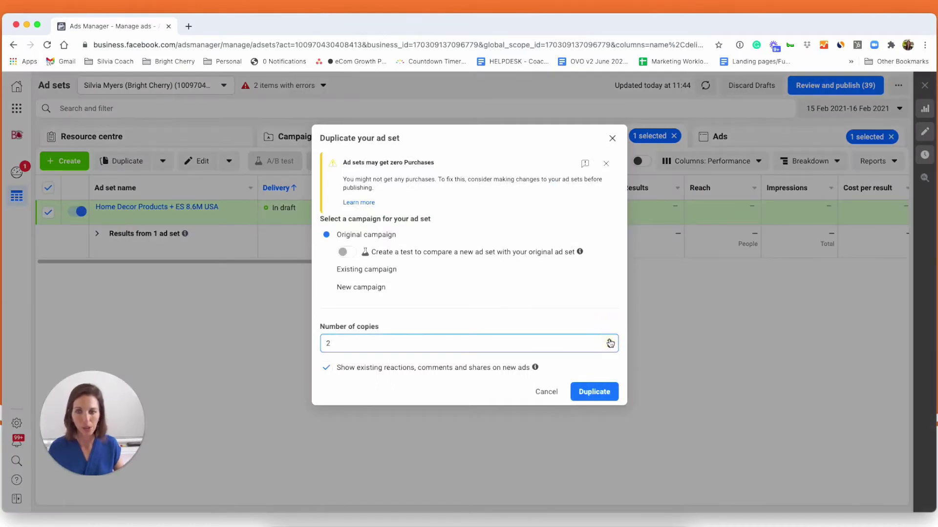
pyautogui.click(602, 394)
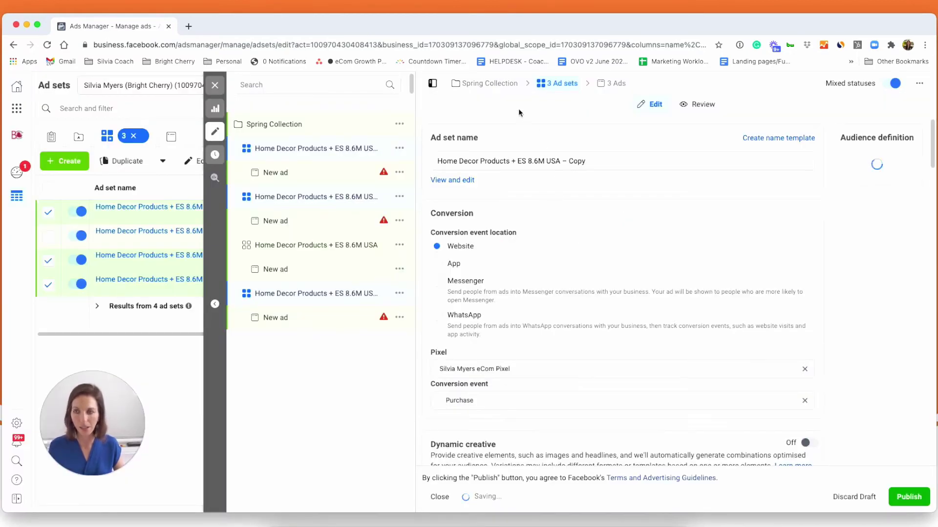
pyautogui.scroll(-10, 483, 312)
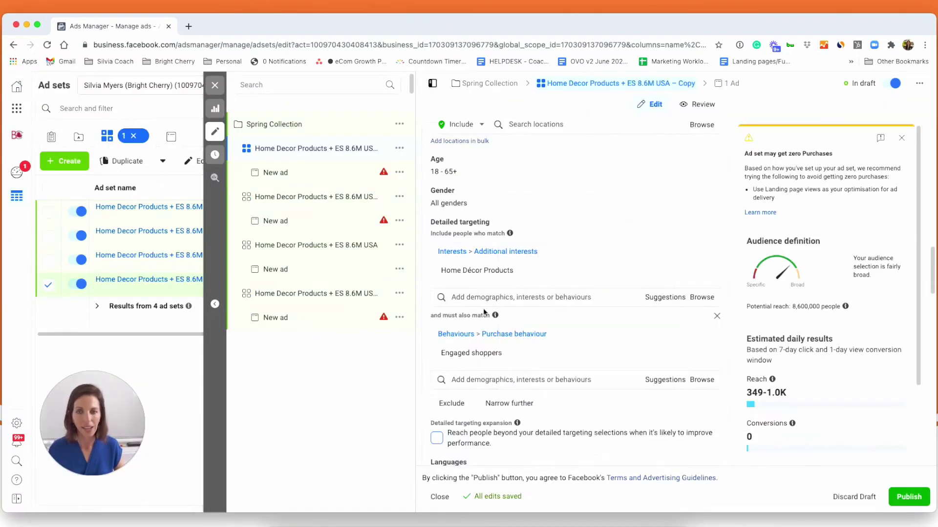
# Search 'canvas' in detailed targeting and add Canvas print as an interest.
pyautogui.click(663, 298)
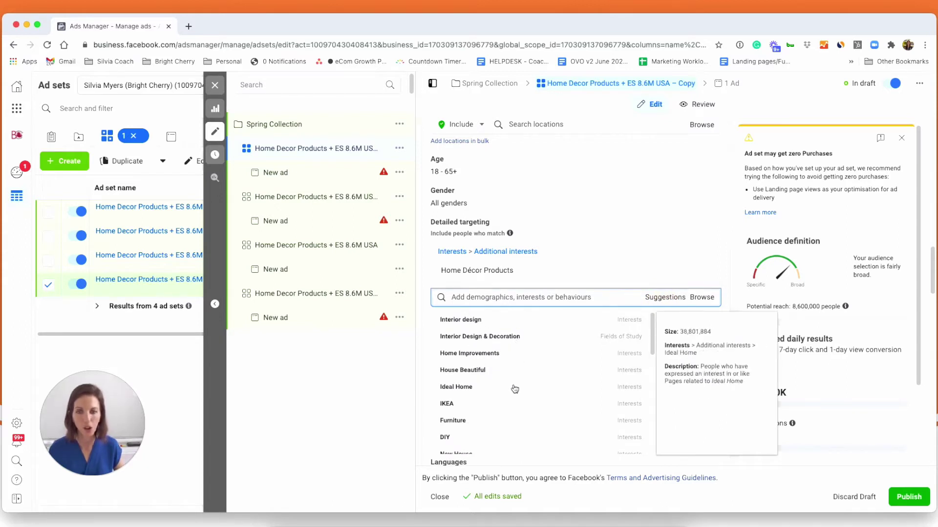
pyautogui.scroll(-1, 509, 403)
pyautogui.scroll(-6, 510, 403)
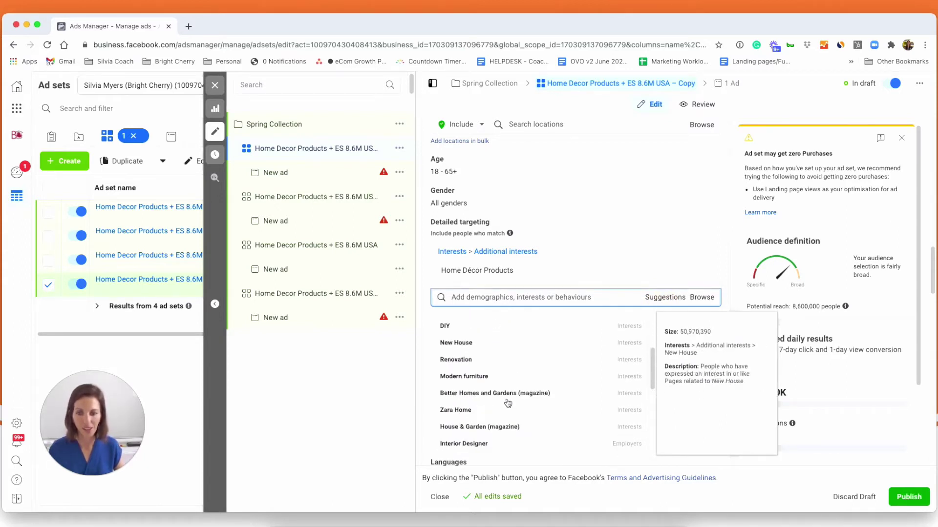
pyautogui.scroll(-5, 508, 403)
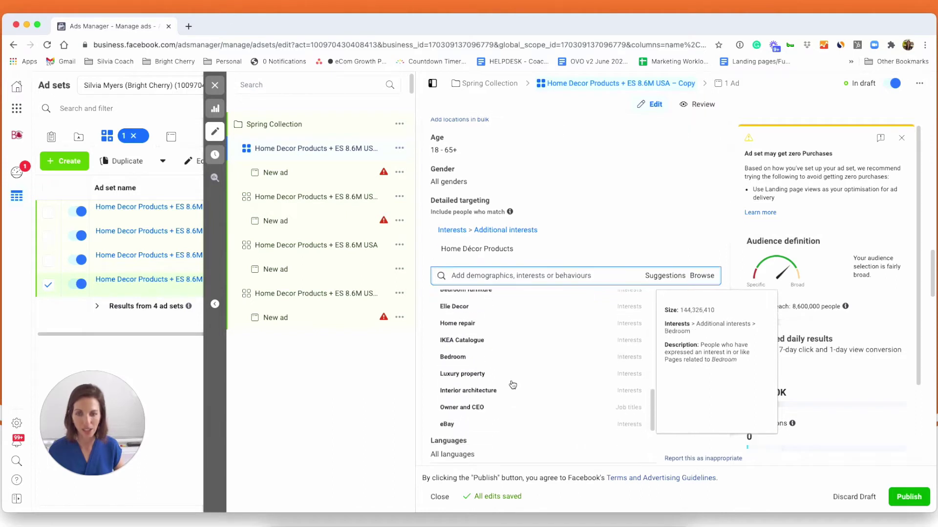
pyautogui.scroll(6, 510, 335)
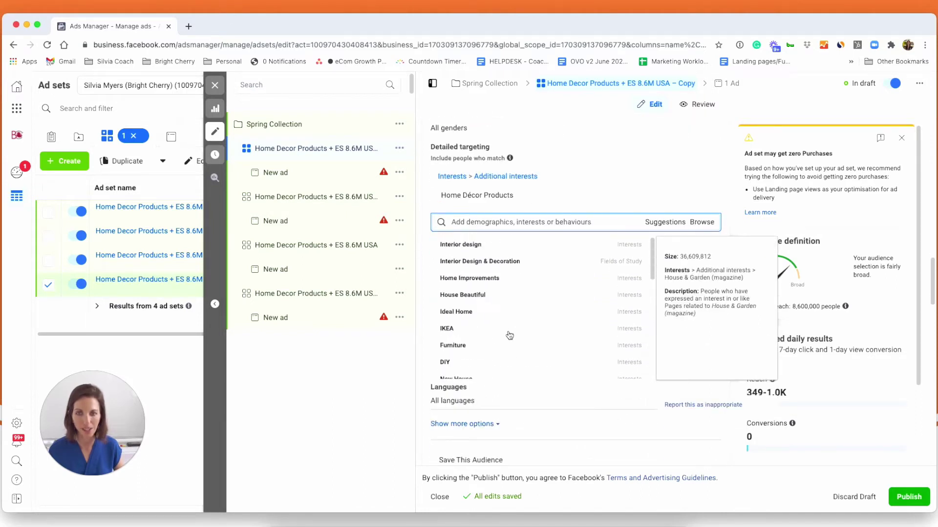
pyautogui.scroll(2, 513, 336)
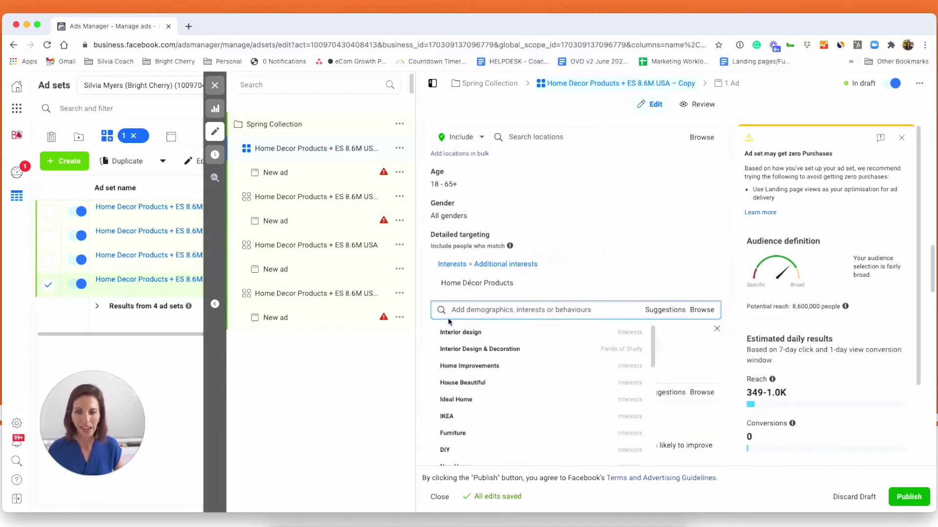
pyautogui.click(477, 312)
pyautogui.write('canvas')
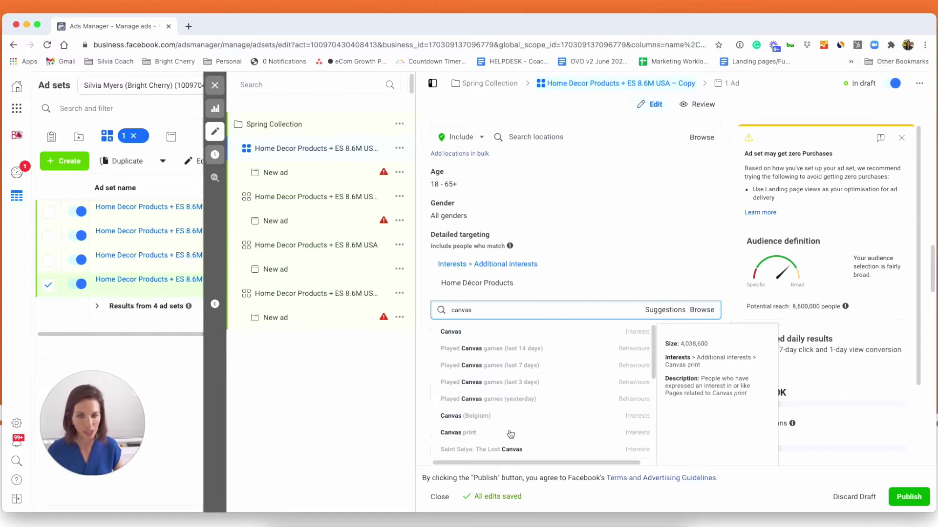
pyautogui.scroll(-2, 511, 434)
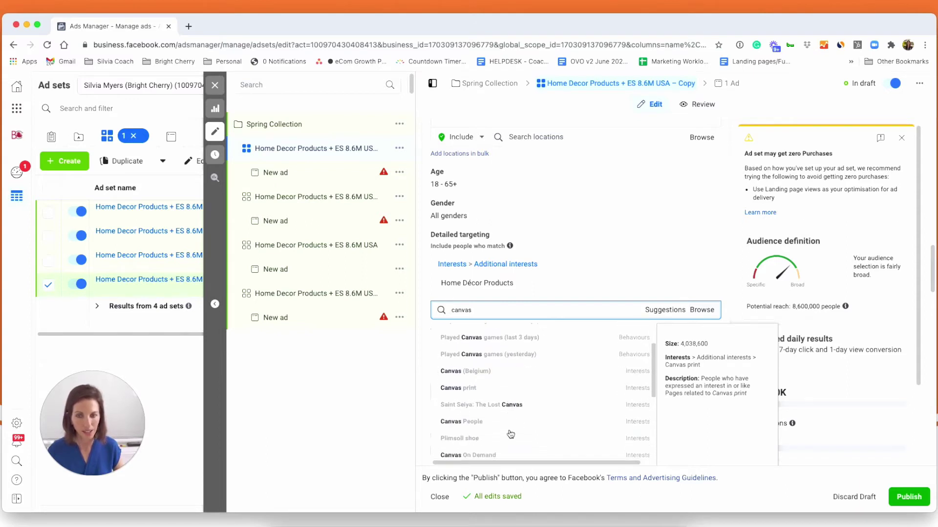
pyautogui.click(504, 388)
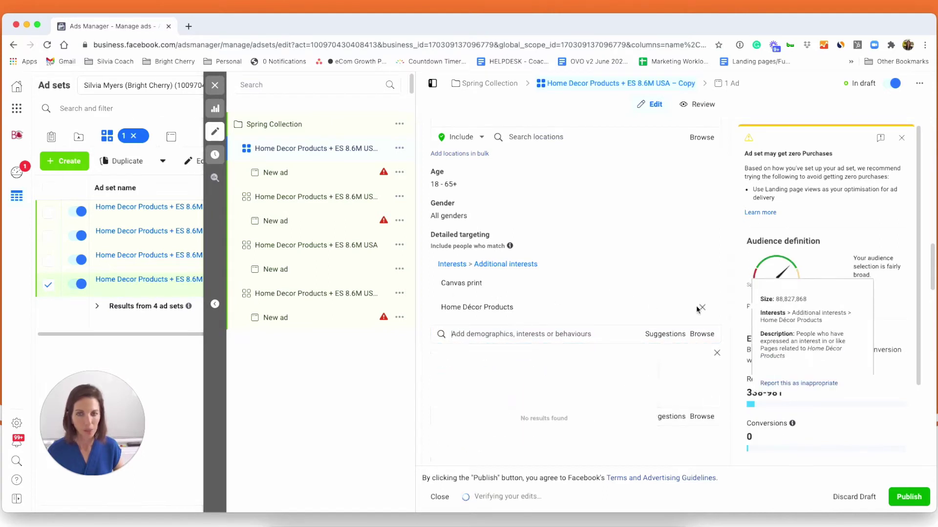
# Remove Home Décor Products from the interests, leaving a 1,800,000 potential reach.
pyautogui.click(700, 308)
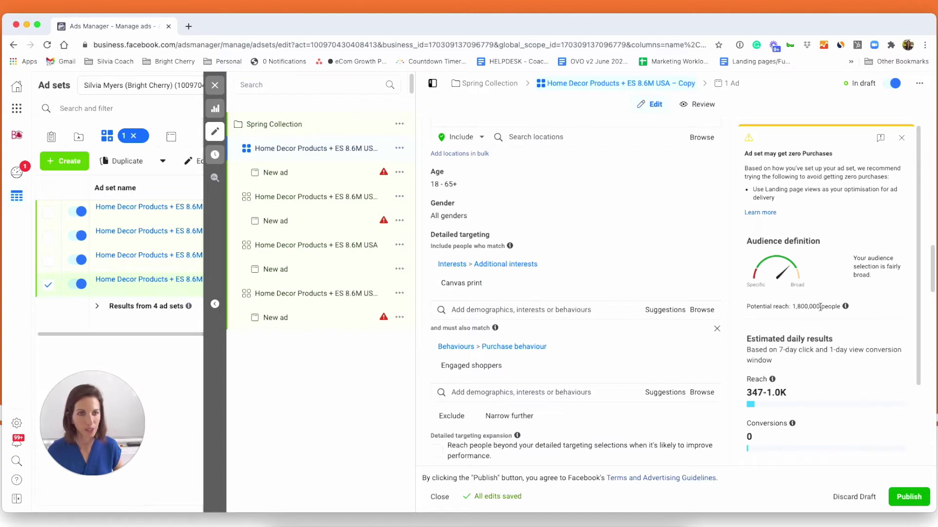
pyautogui.moveTo(793, 306); pyautogui.dragTo(819, 306)
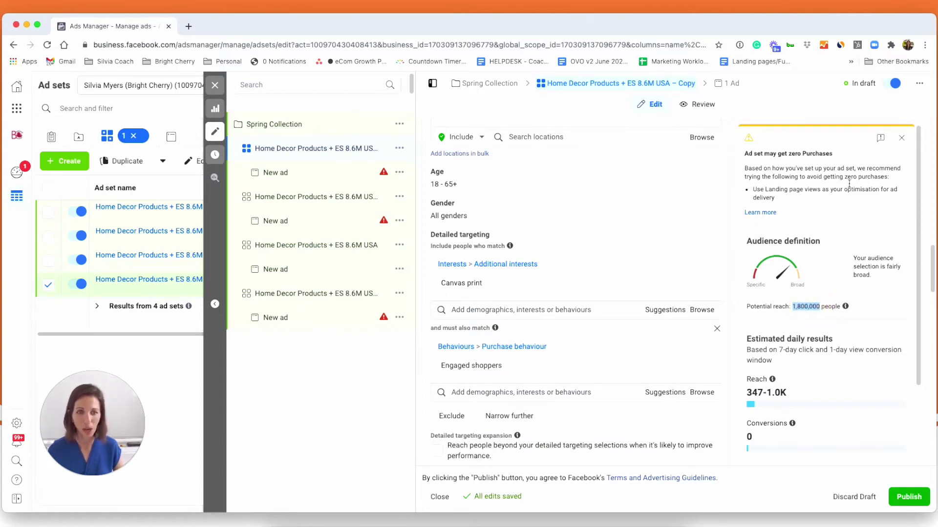
pyautogui.click(427, 287)
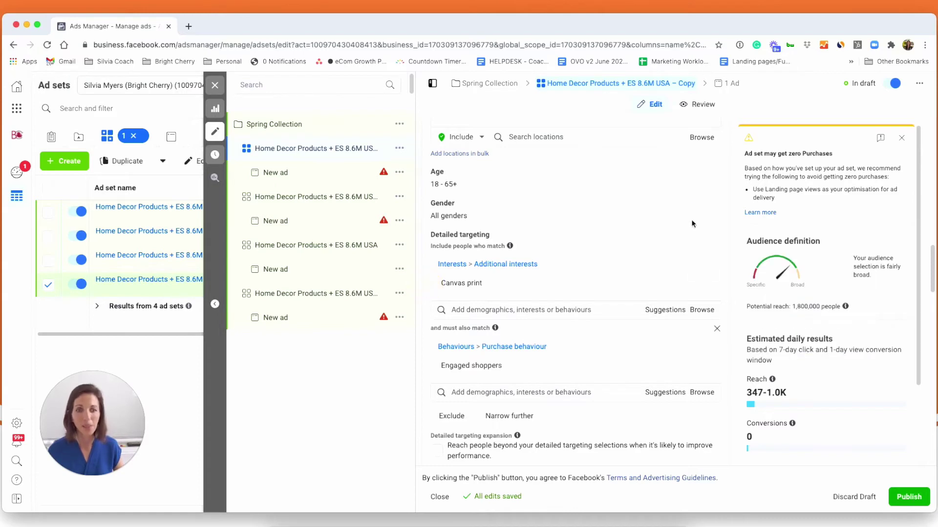
pyautogui.scroll(2, 626, 247)
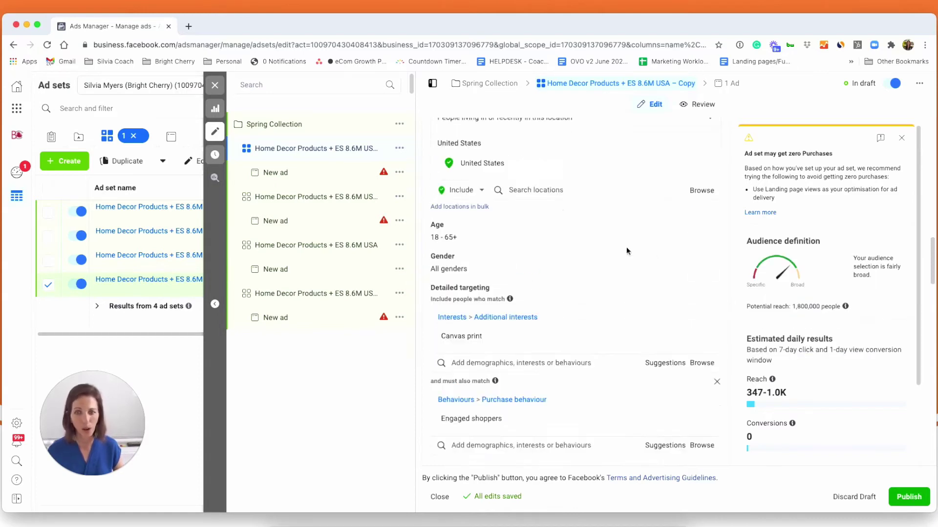
pyautogui.scroll(3, 627, 248)
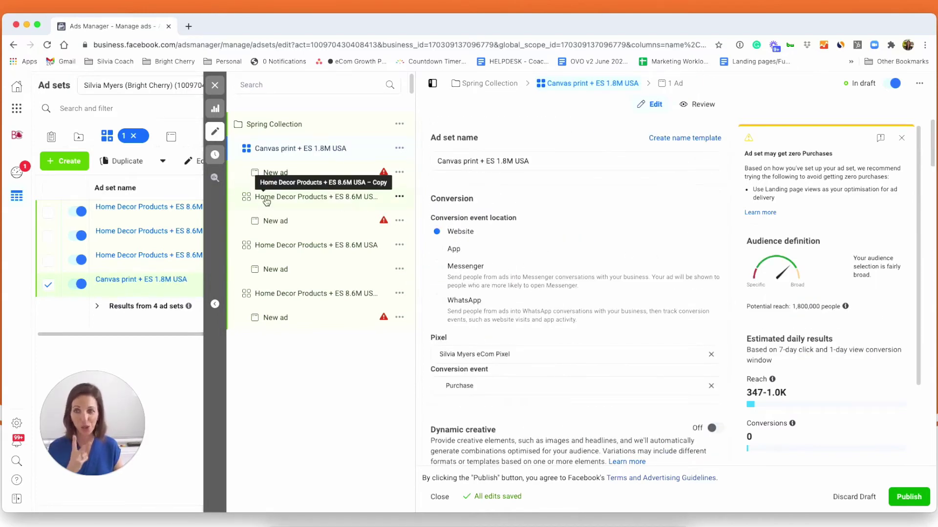
# On the Home Decor Products copy, untick detailed targeting expansion, cutting reach to 8,600,000.
pyautogui.click(266, 199)
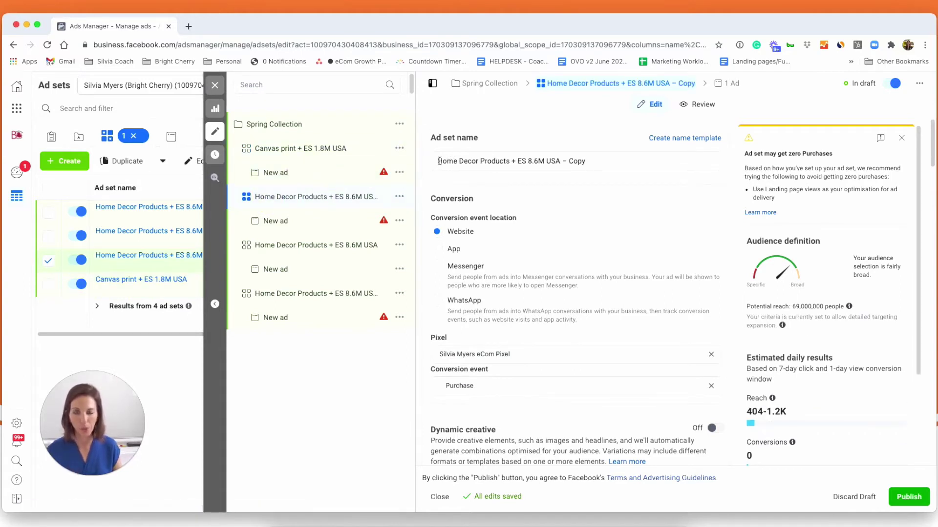
pyautogui.moveTo(439, 161); pyautogui.dragTo(606, 173)
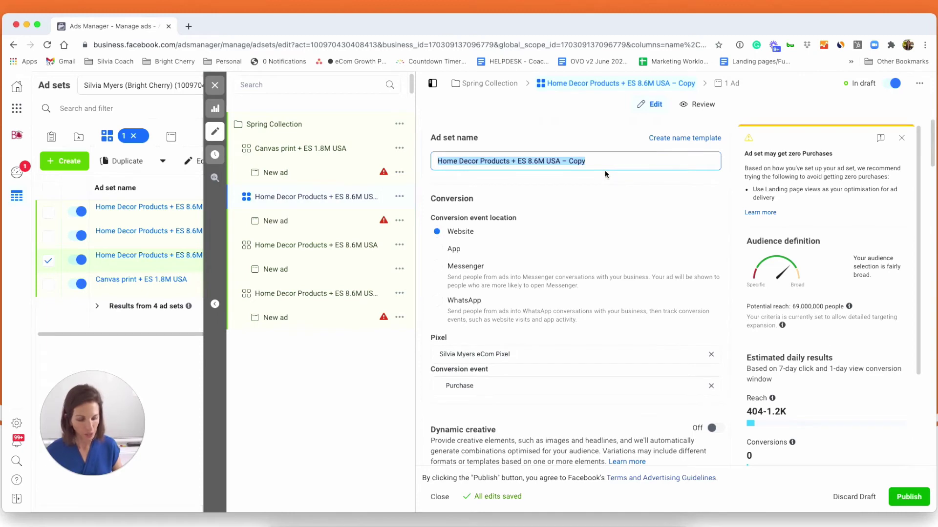
pyautogui.scroll(-12, 550, 323)
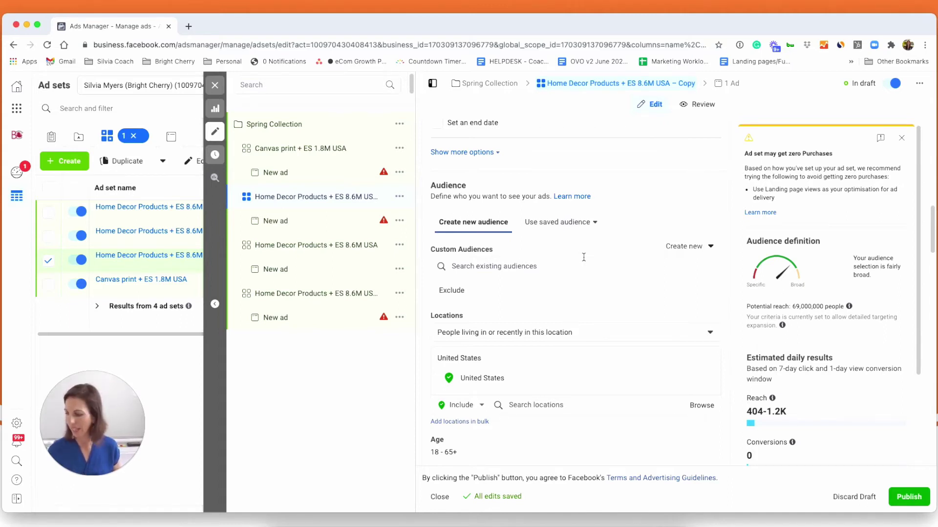
pyautogui.scroll(-5, 579, 342)
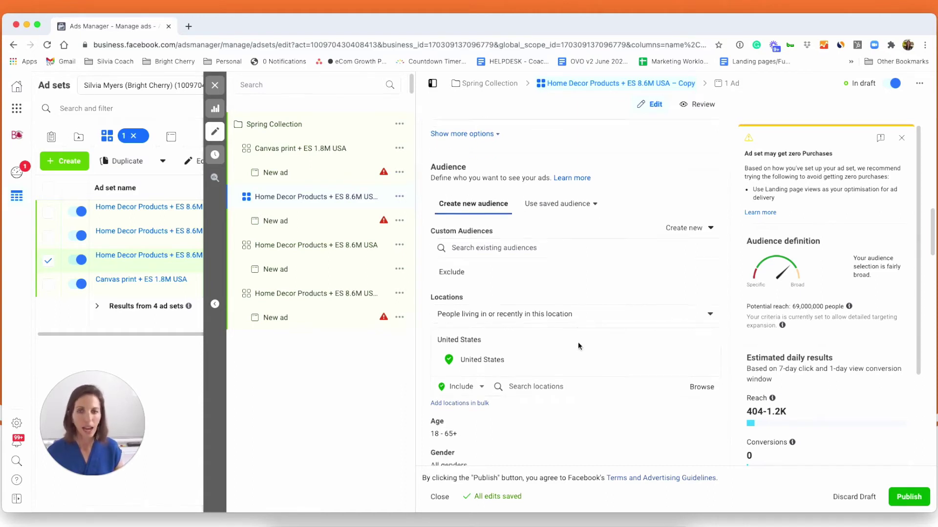
pyautogui.scroll(-1, 561, 299)
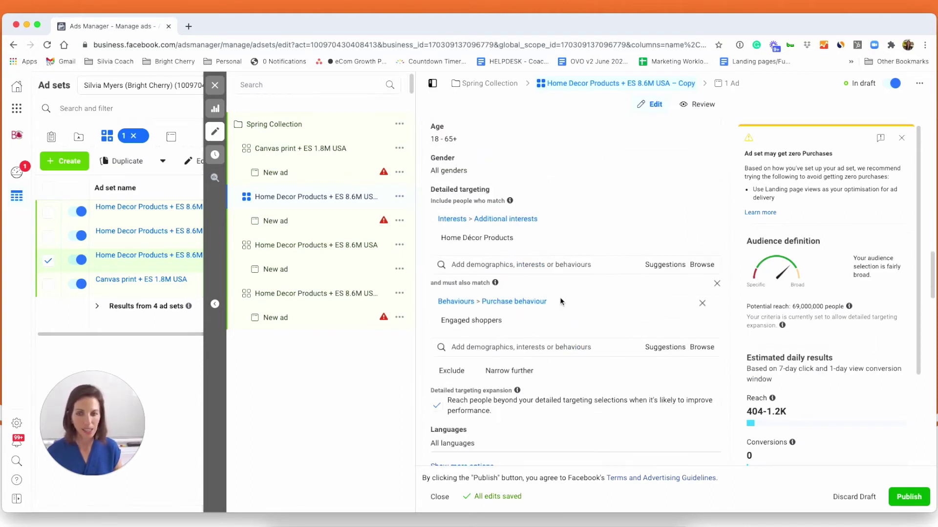
pyautogui.click(437, 404)
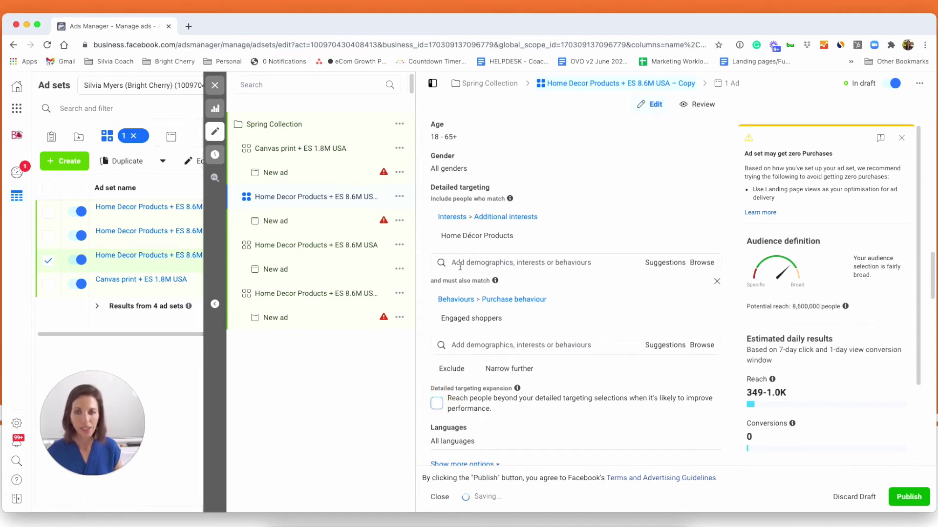
pyautogui.moveTo(678, 234)
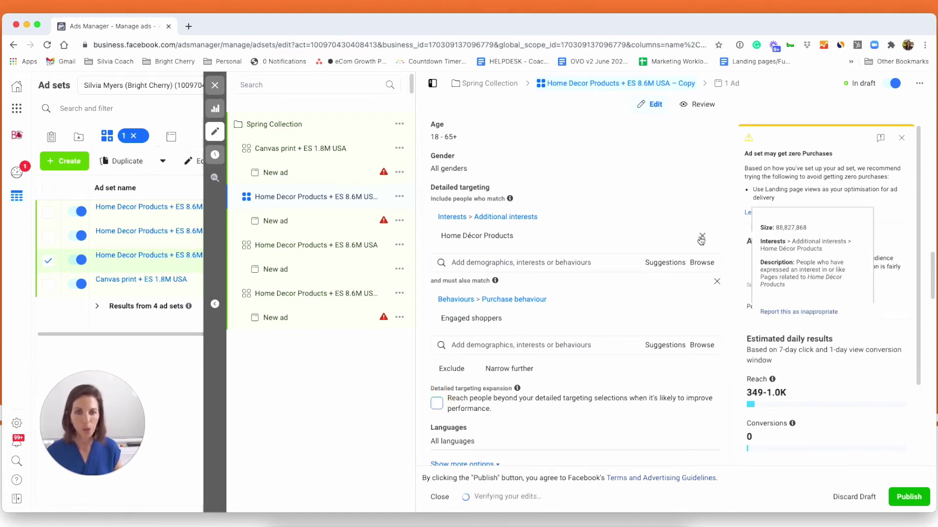
pyautogui.click(474, 262)
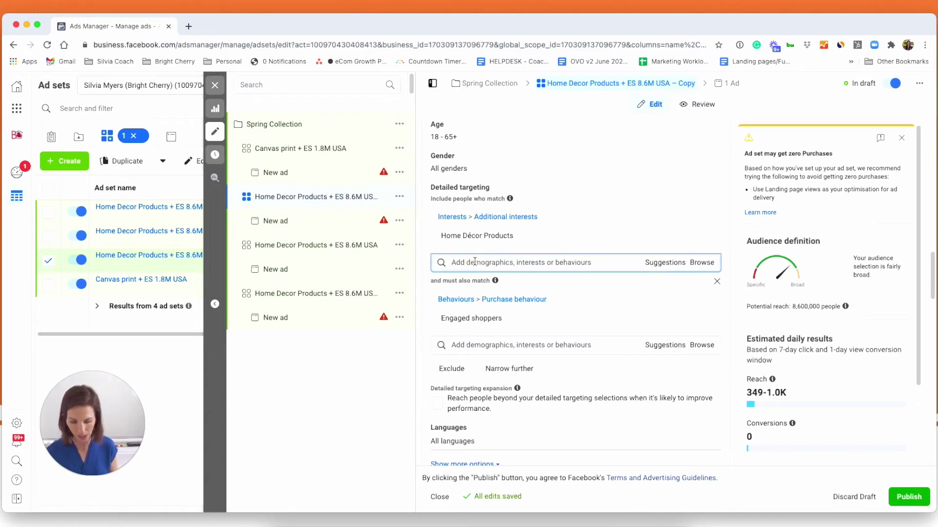
# Target IKEA instead of Home Décor Products, giving 8,000,000 potential reach.
pyautogui.write('IKEA')
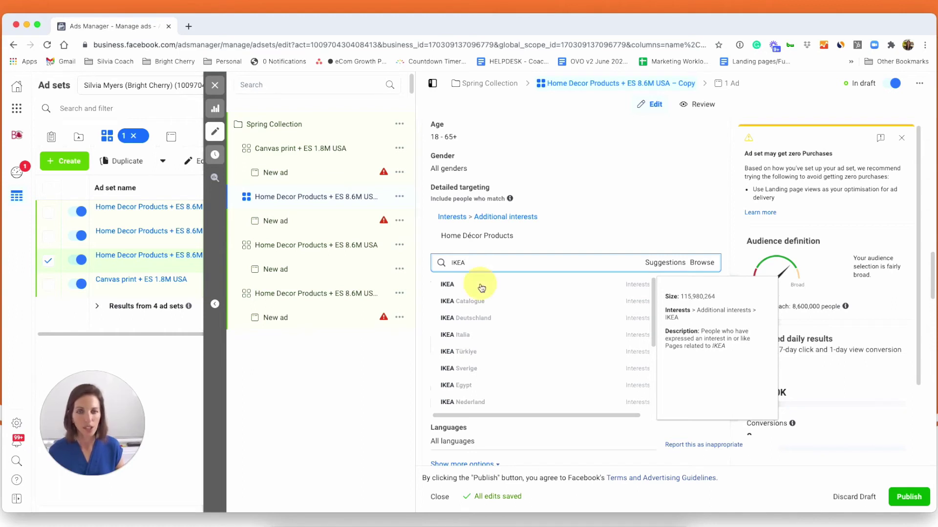
pyautogui.click(481, 286)
pyautogui.moveTo(600, 239)
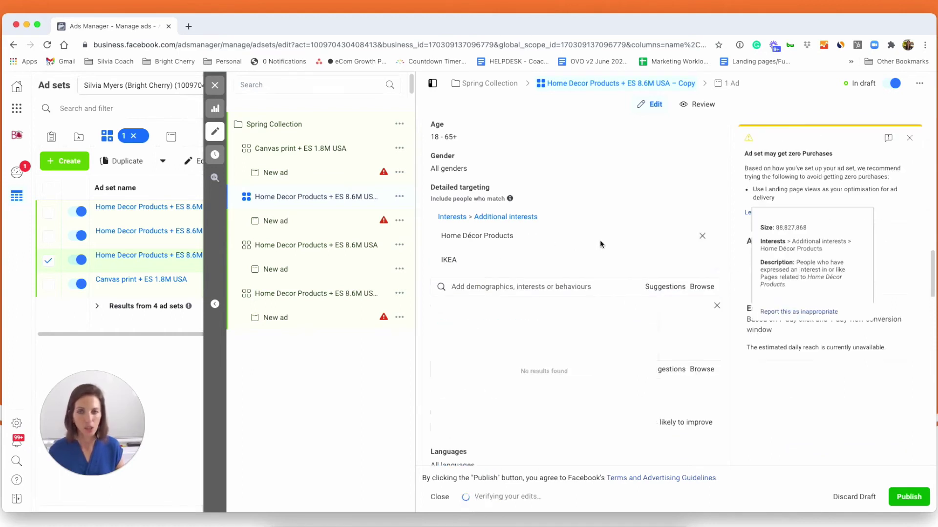
pyautogui.click(702, 236)
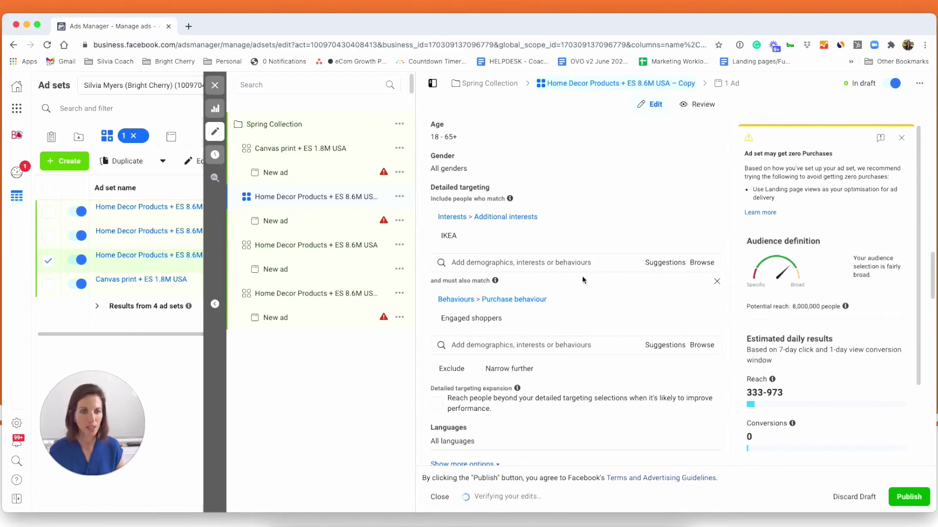
pyautogui.scroll(10, 587, 280)
pyautogui.scroll(2, 587, 280)
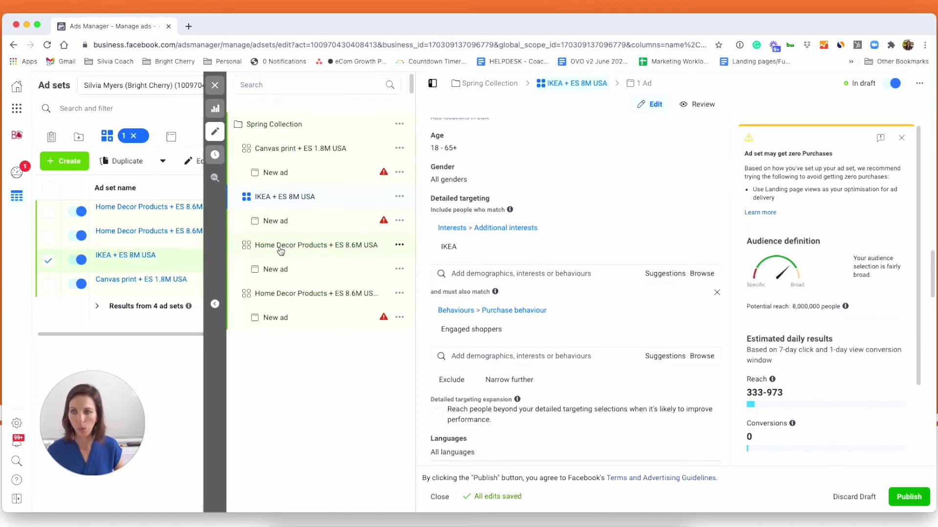
pyautogui.click(281, 251)
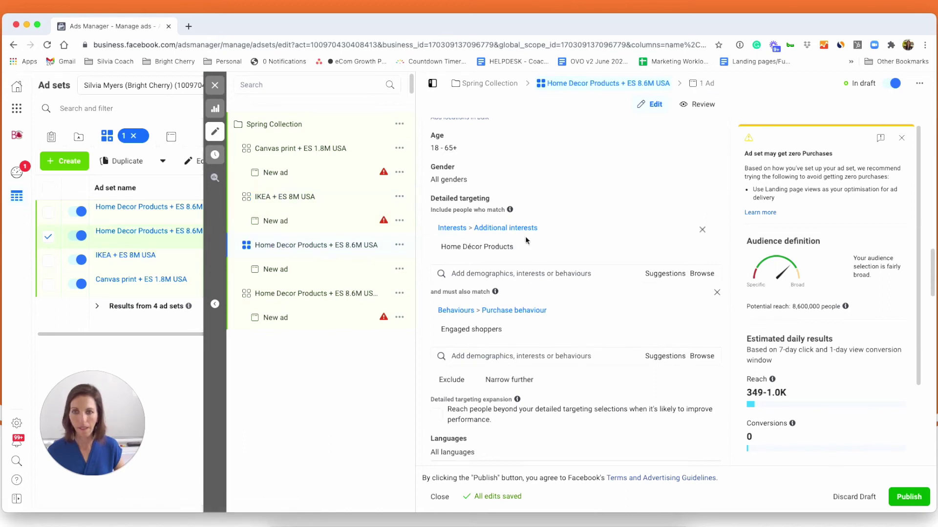
# Replace Home Décor Products with the Elle Decor interest, reaching 3,900,000 people.
pyautogui.click(702, 246)
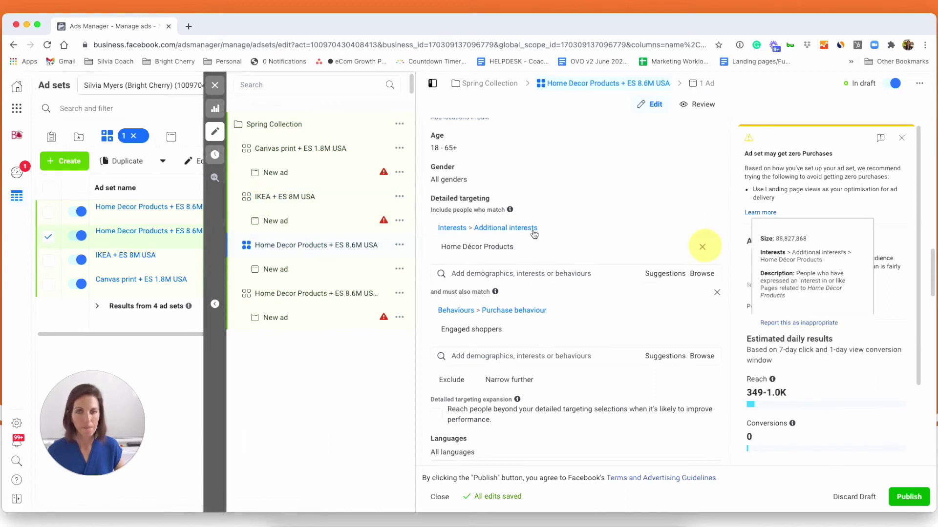
pyautogui.click(463, 227)
pyautogui.write('Ell')
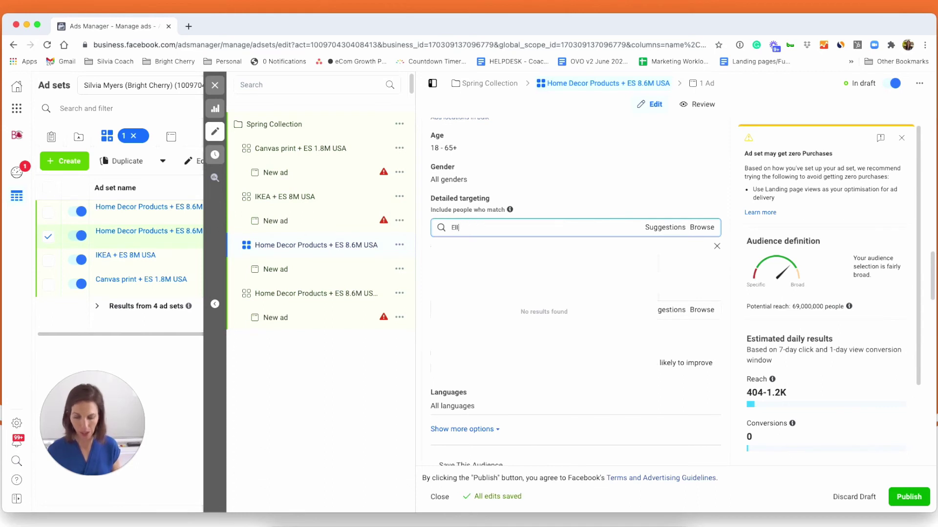
pyautogui.write('e de')
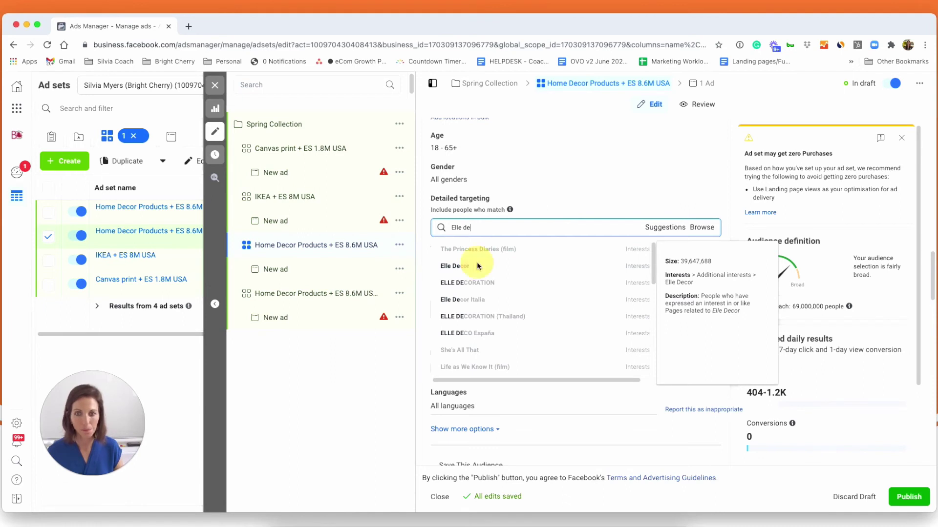
pyautogui.click(478, 266)
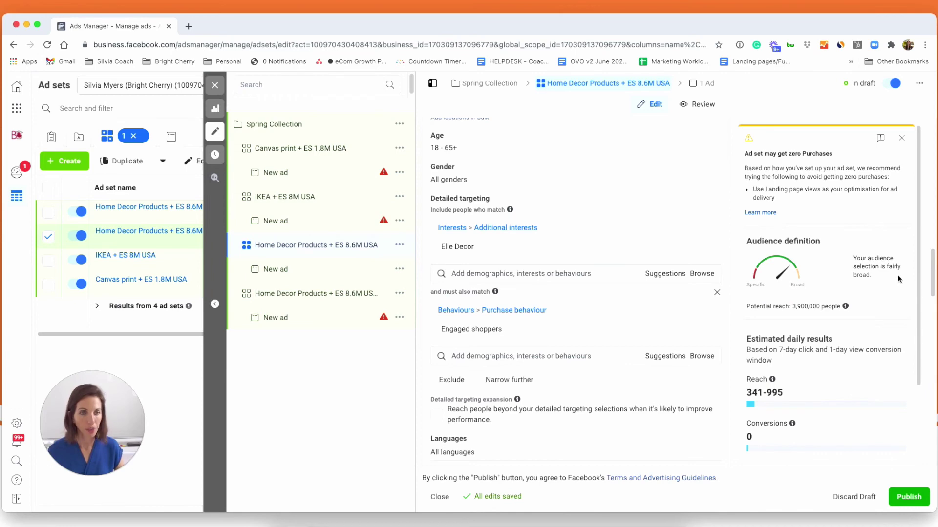
pyautogui.scroll(-2, 585, 373)
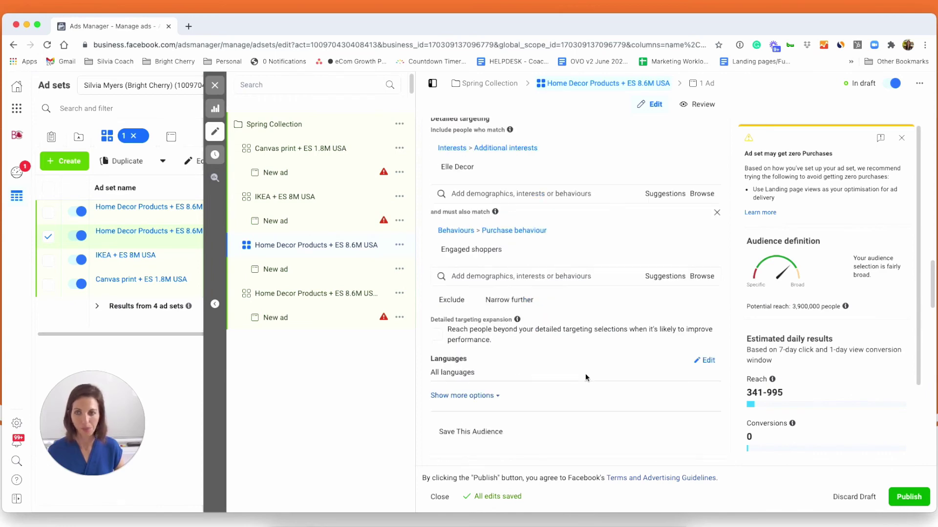
pyautogui.scroll(10, 585, 374)
pyautogui.scroll(4, 586, 377)
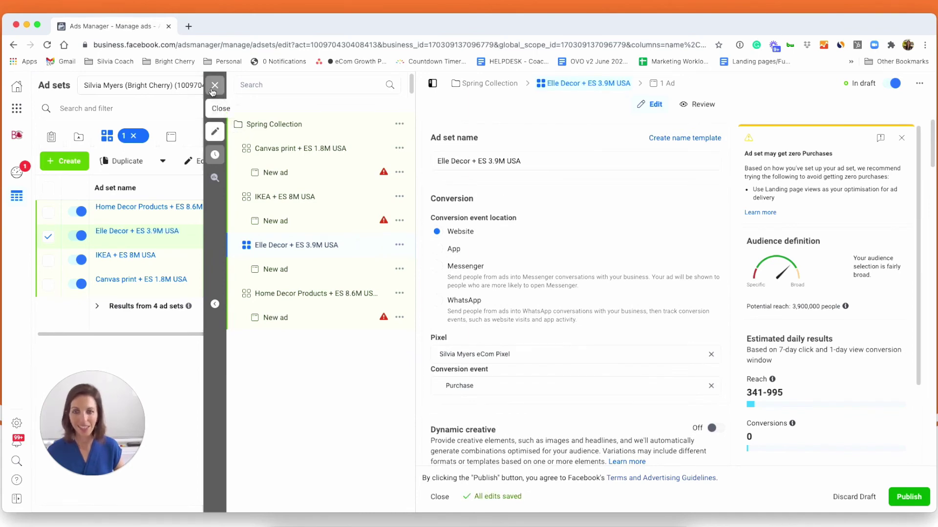
# Close the editor without publishing the drafts, then reopen Home Decor Products + ES 8.6M USA.
pyautogui.click(213, 89)
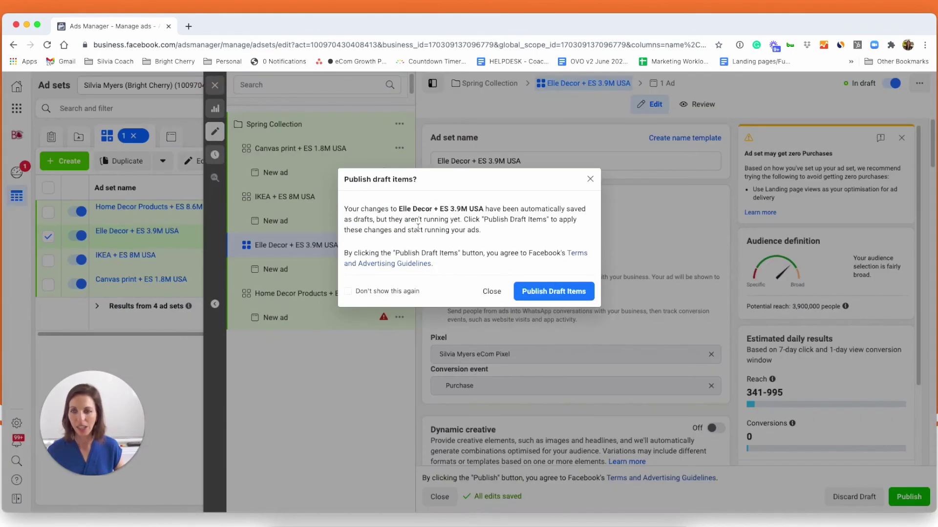
pyautogui.click(490, 292)
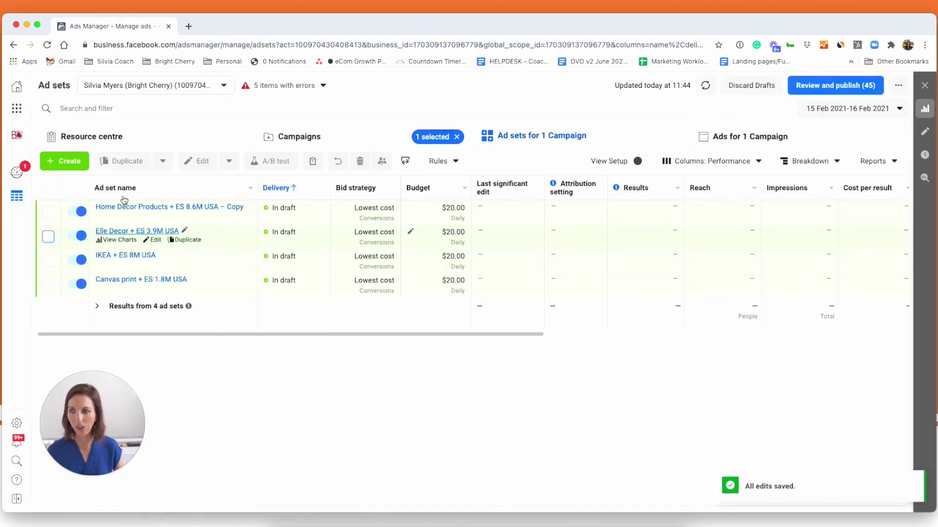
pyautogui.moveTo(183, 219)
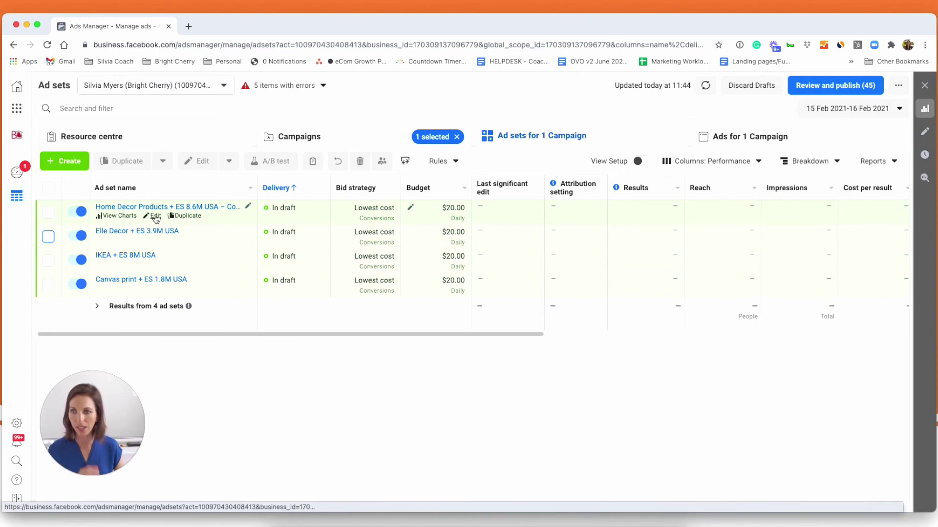
pyautogui.click(155, 216)
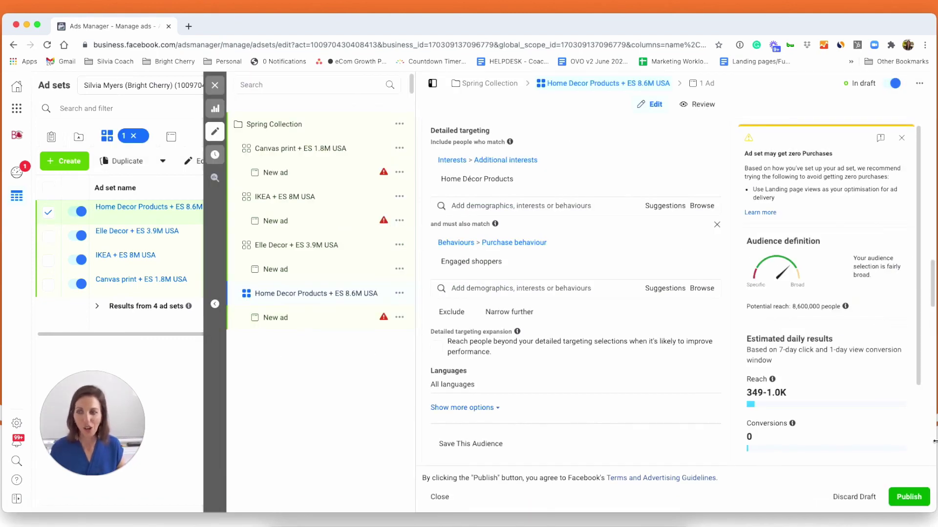